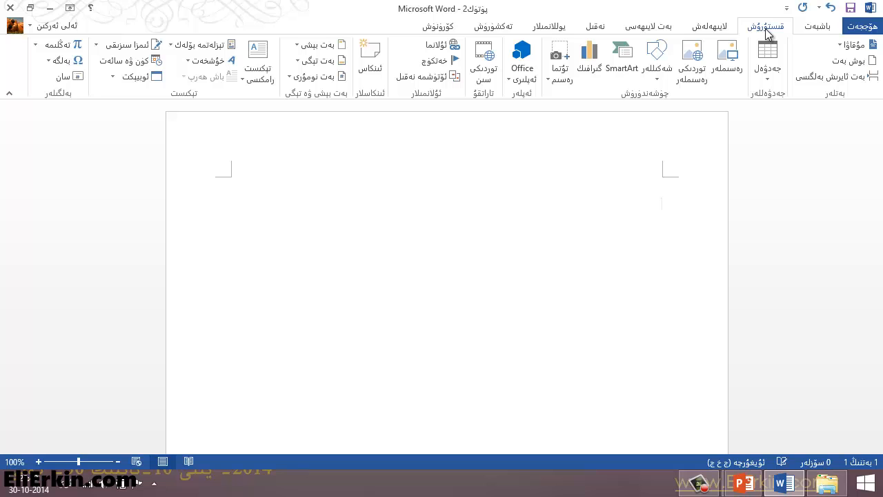
# Open the SmartArt graphic chooser and examine the previews and descriptions of its list layouts
pyautogui.click(626, 70)
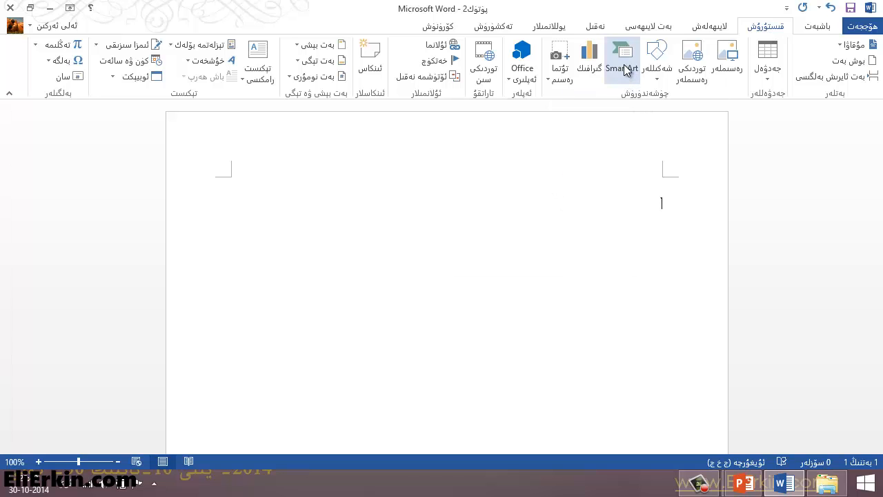
pyautogui.moveTo(569, 102); pyautogui.dragTo(552, 89)
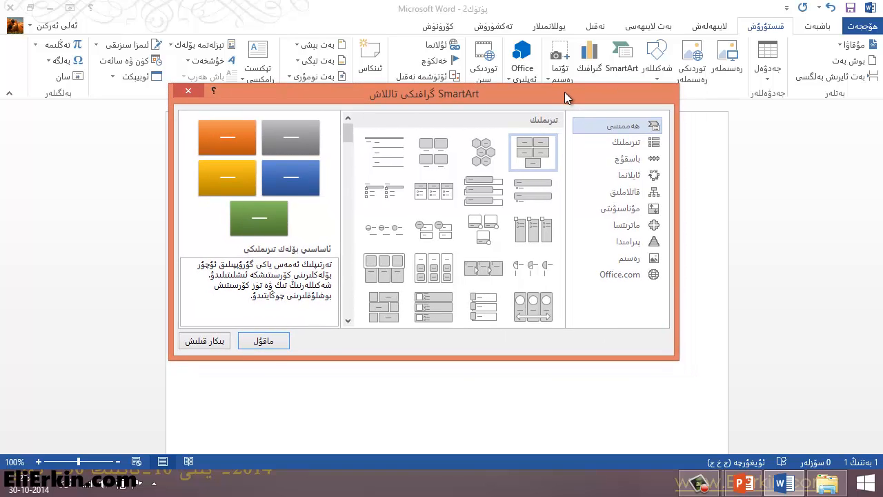
pyautogui.click(492, 162)
pyautogui.click(435, 158)
pyautogui.click(395, 158)
pyautogui.click(434, 158)
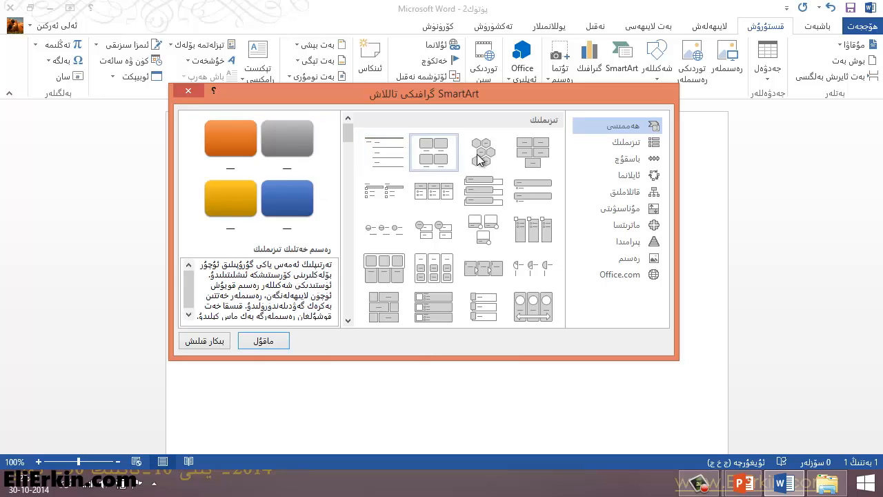
pyautogui.click(533, 153)
pyautogui.click(517, 190)
pyautogui.click(473, 196)
pyautogui.click(395, 193)
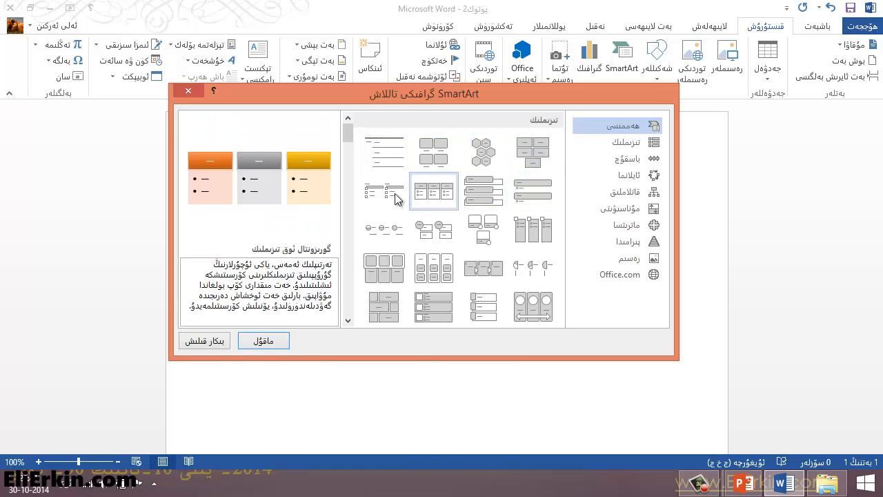
pyautogui.click(434, 191)
pyautogui.click(532, 153)
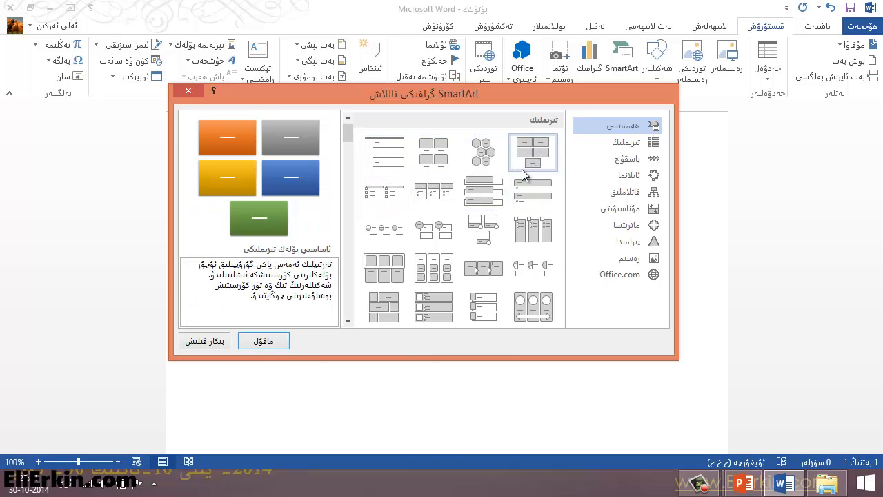
pyautogui.click(390, 280)
pyautogui.click(391, 304)
pyautogui.scroll(-3, 472, 280)
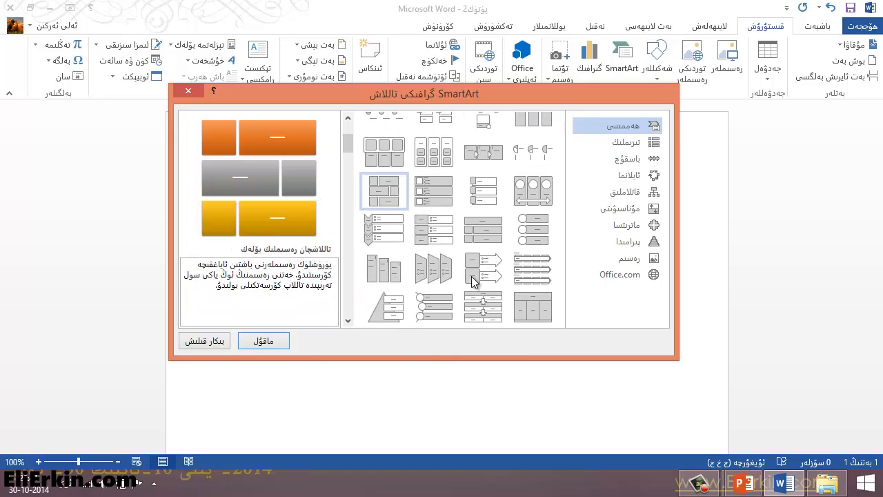
pyautogui.scroll(3, 473, 277)
# Insert the organization chart (ئورگان گرافىكى) SmartArt layout from the hierarchy category (قاتلاملىق)
pyautogui.click(633, 193)
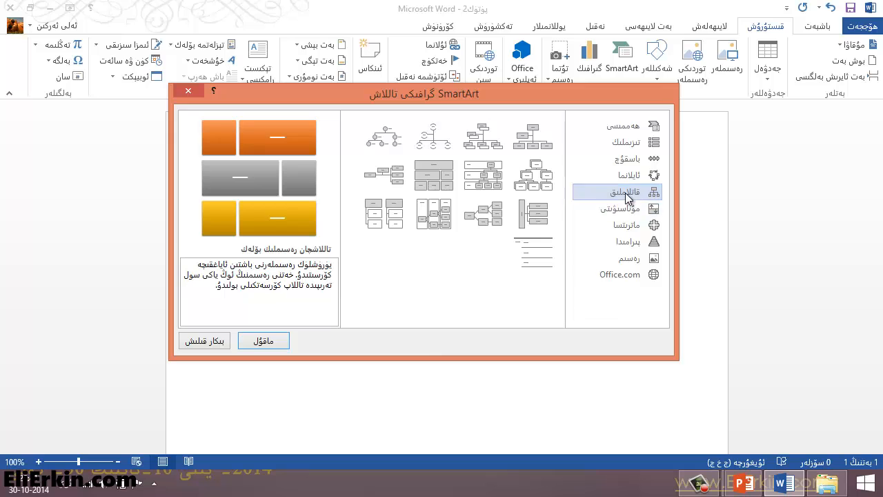
pyautogui.click(533, 145)
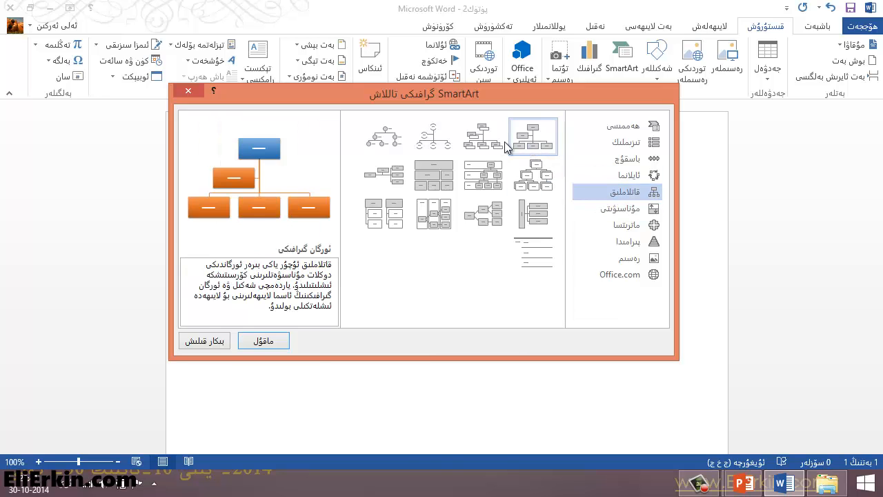
pyautogui.click(483, 136)
pyautogui.click(434, 137)
pyautogui.click(531, 137)
pyautogui.click(275, 341)
# Switch the input language to Uyghur and enter "مەكتەپ مەمۇرىيىتى" as the text of the chart's top box
pyautogui.hotkey('alt', 'shift')
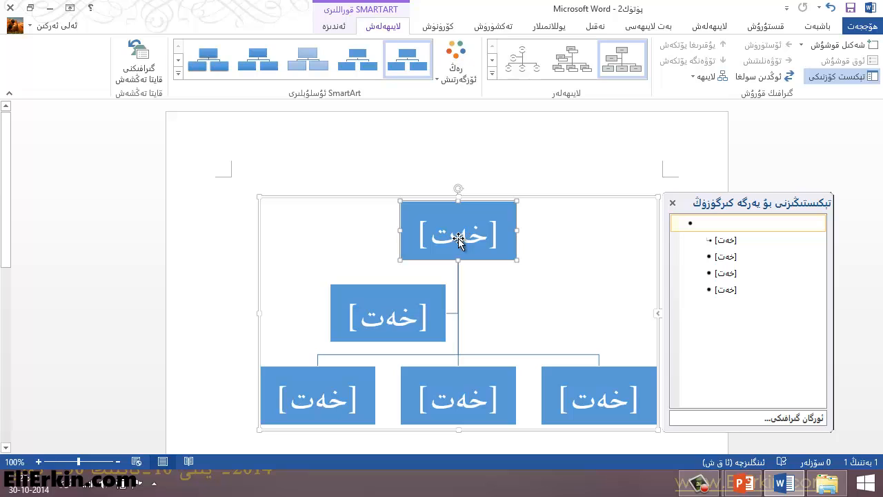
pyautogui.click(461, 238)
pyautogui.click(487, 239)
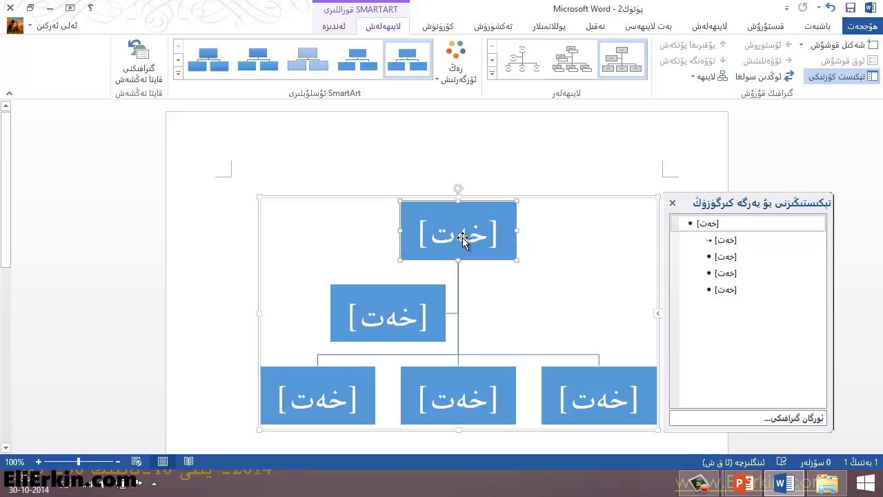
pyautogui.click(463, 238)
pyautogui.click(712, 224)
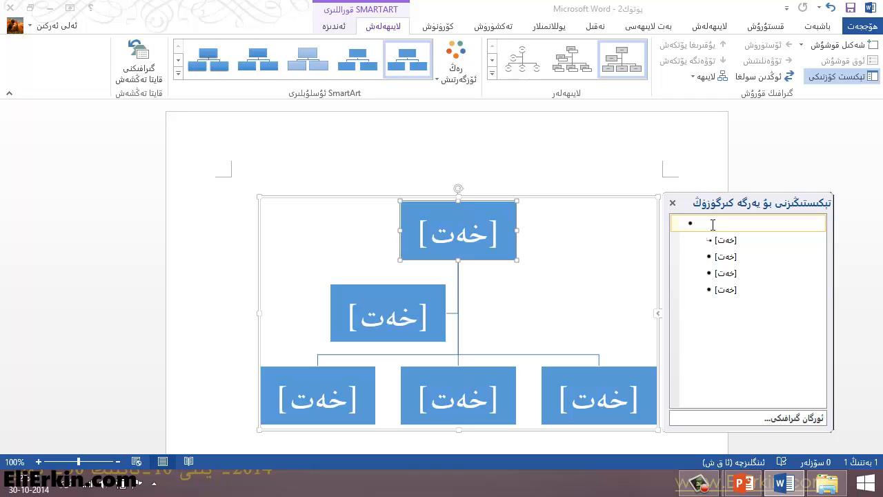
pyautogui.write('مە')
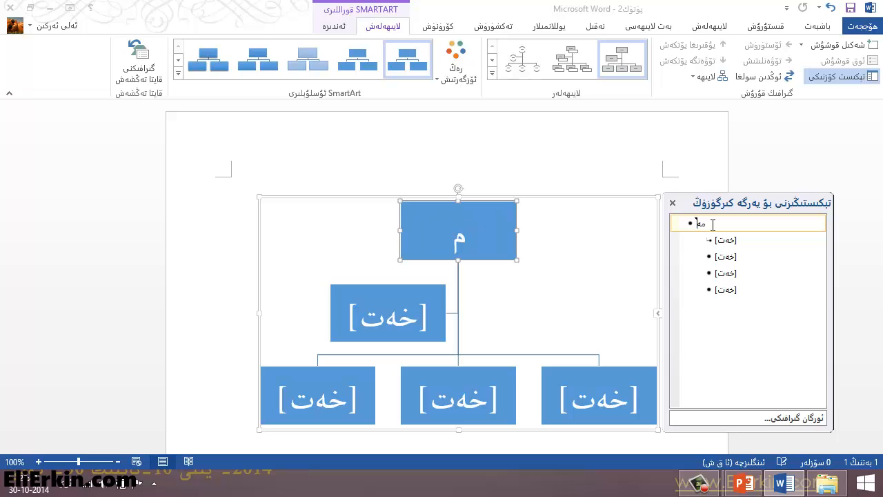
pyautogui.write('كتەپ مە')
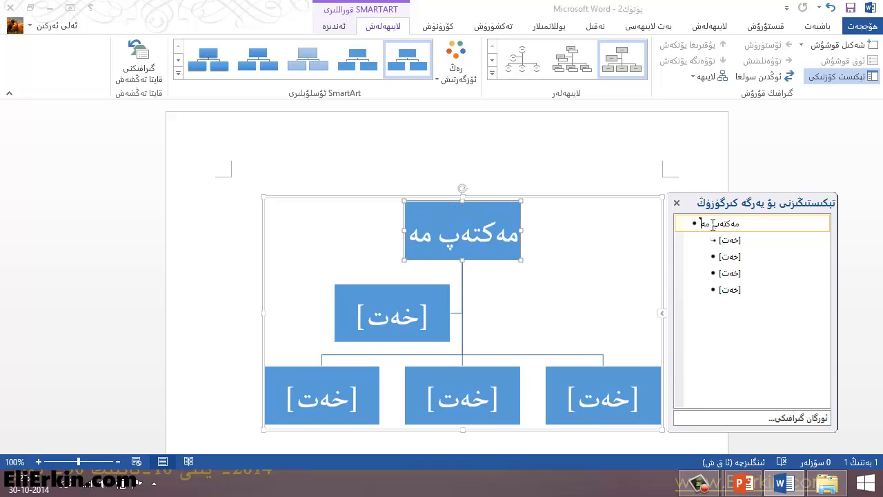
pyautogui.write('مۇرىيىتى')
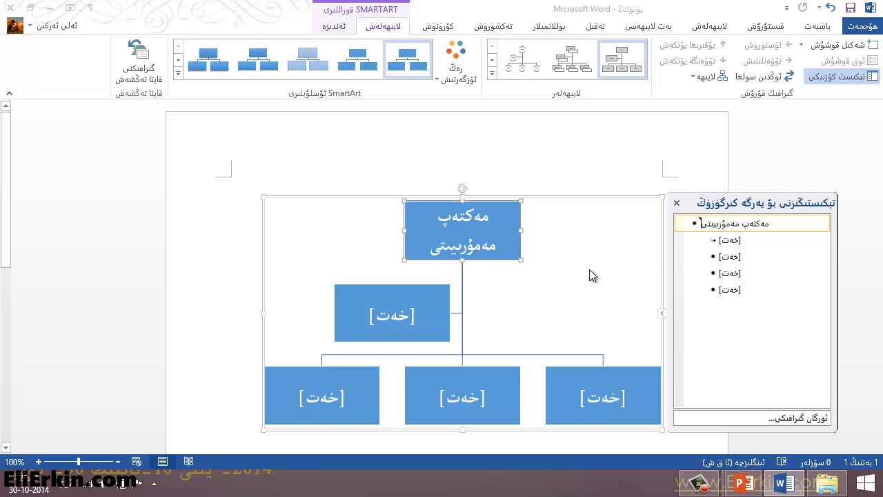
# Delete the empty assistant box between the top box and the lower row of the chart
pyautogui.click(403, 321)
pyautogui.click(391, 316)
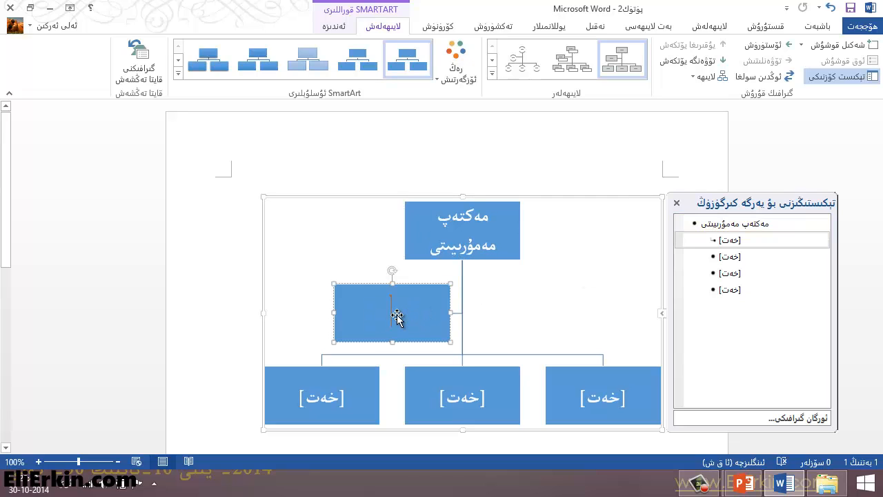
pyautogui.click(431, 287)
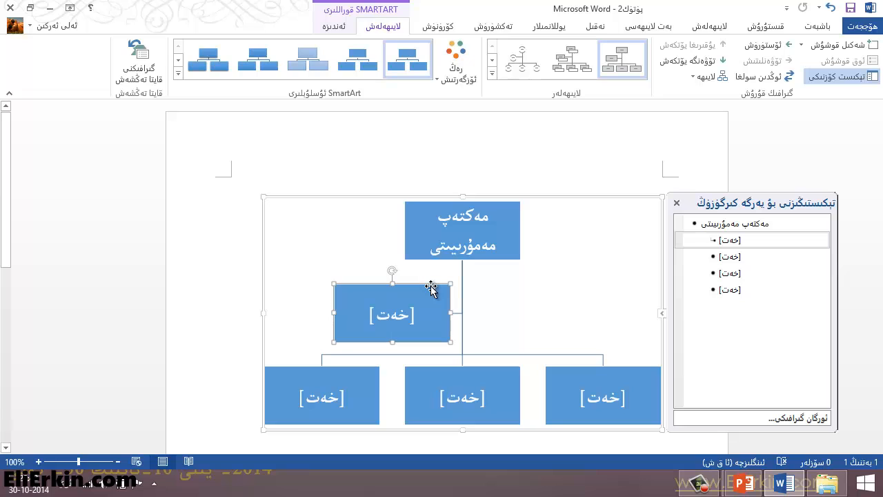
pyautogui.press('Delete')
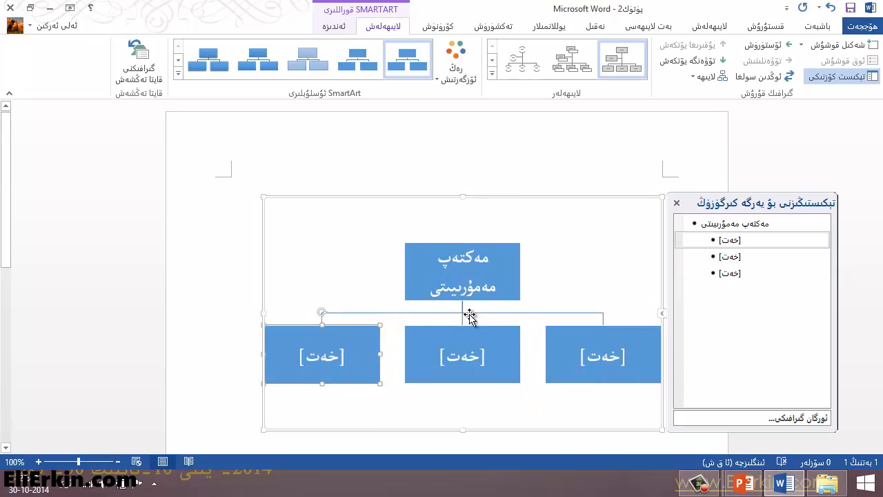
# Enter "ئىلمىي بۆلۈم" as the text of the first second-level box
pyautogui.click(598, 352)
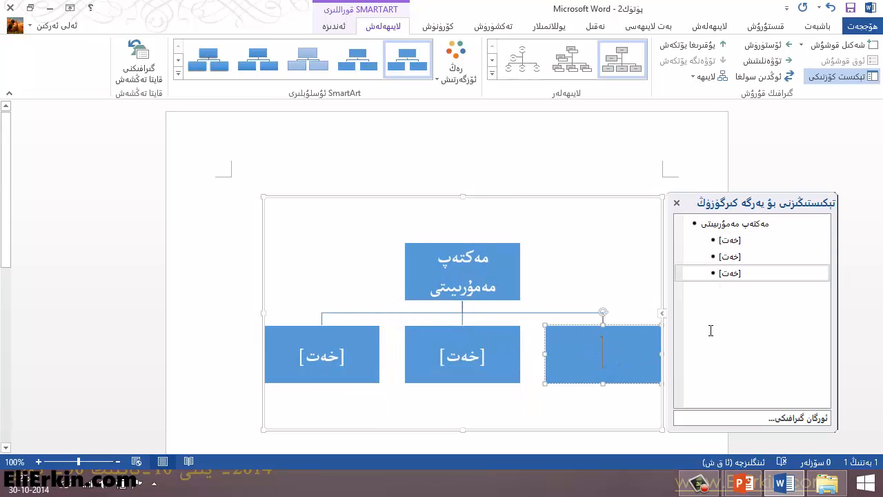
pyautogui.click(737, 247)
pyautogui.write('ئ')
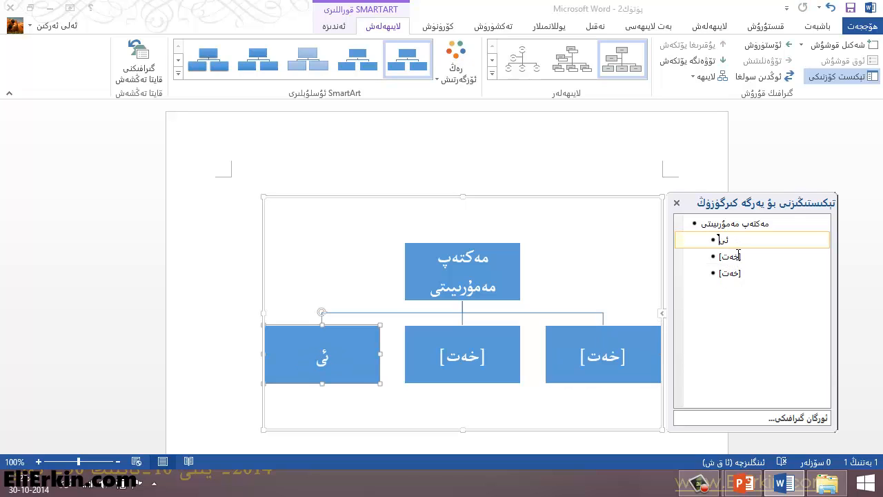
pyautogui.write('لمي بۆۆ')
pyautogui.press('BackSpace')
pyautogui.write('لۆم')
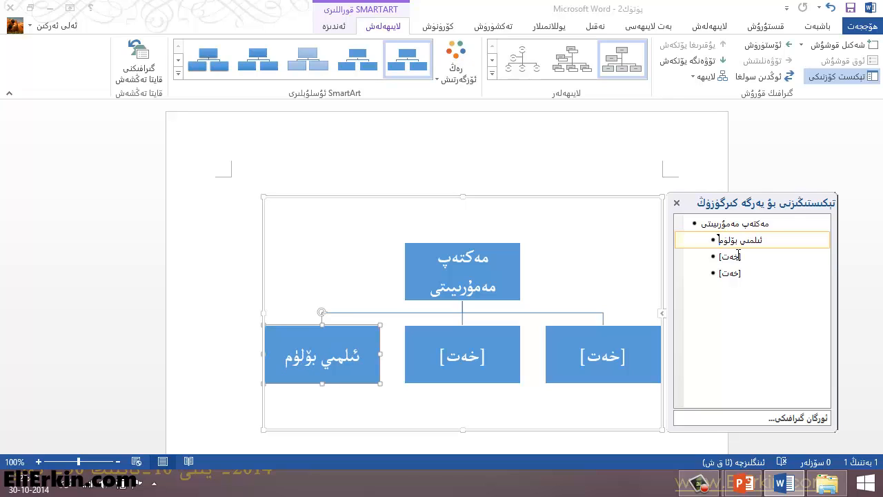
# Enter "مالىيە بۆلۈم" as the text of the middle second-level box
pyautogui.click(462, 361)
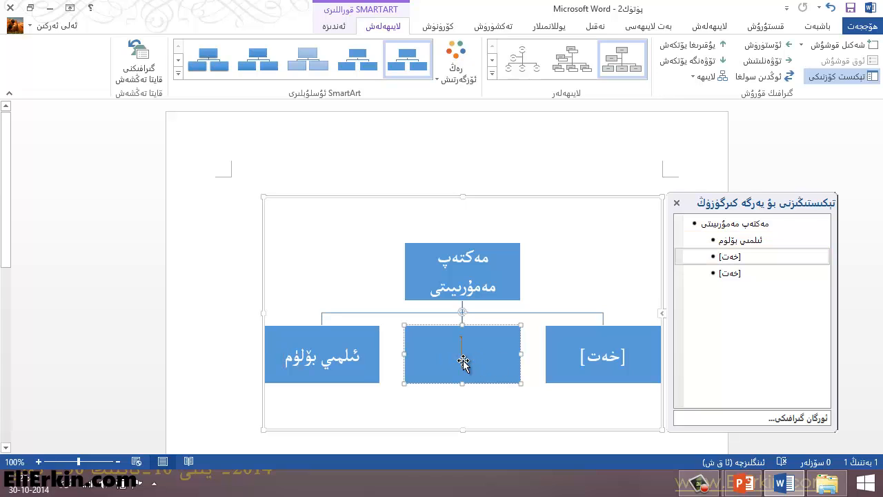
pyautogui.write('ما')
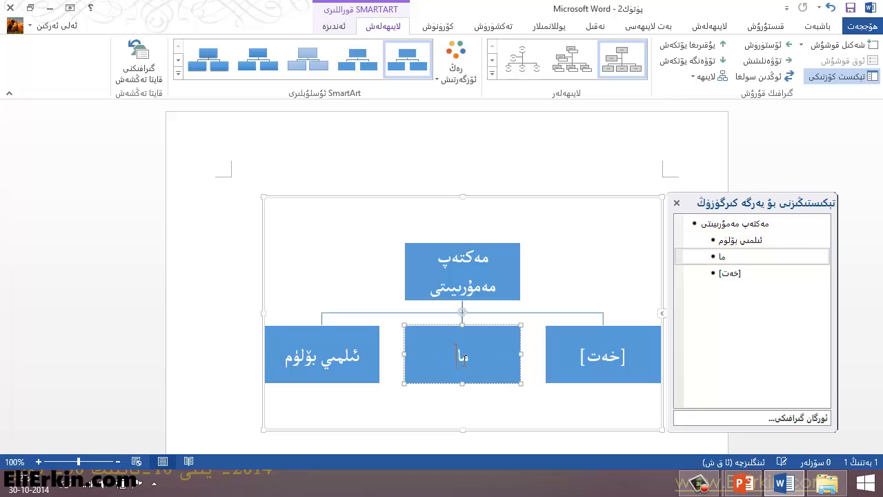
pyautogui.write('ليە بۆلۈم')
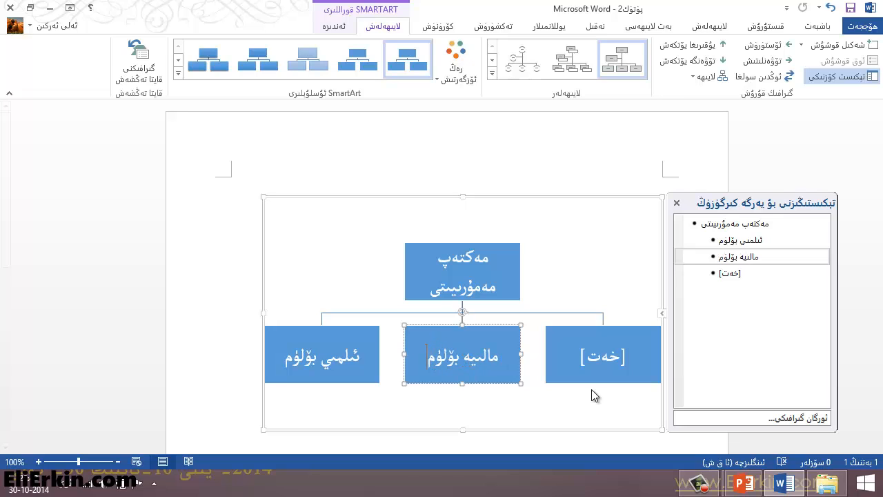
# Enter "ئارقا سەپ تەمىنات بۆلۈم" as the text of the last second-level box
pyautogui.click(610, 360)
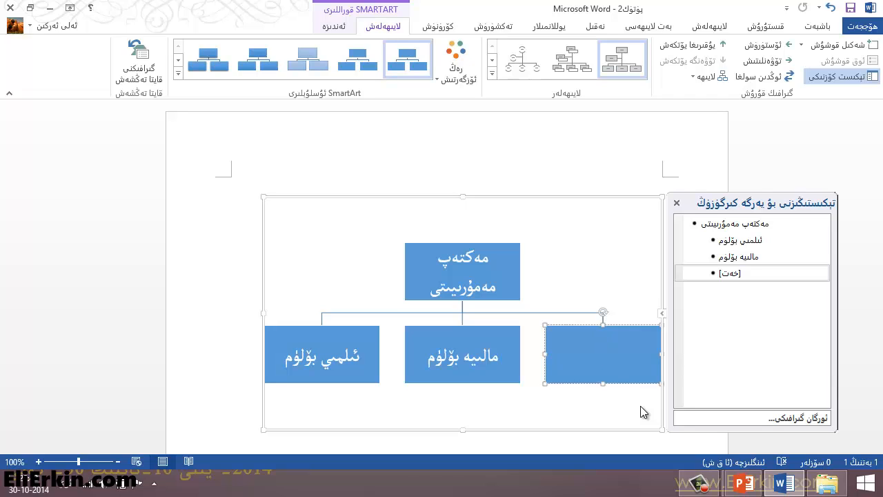
pyautogui.write('ئارقا سەپ ت')
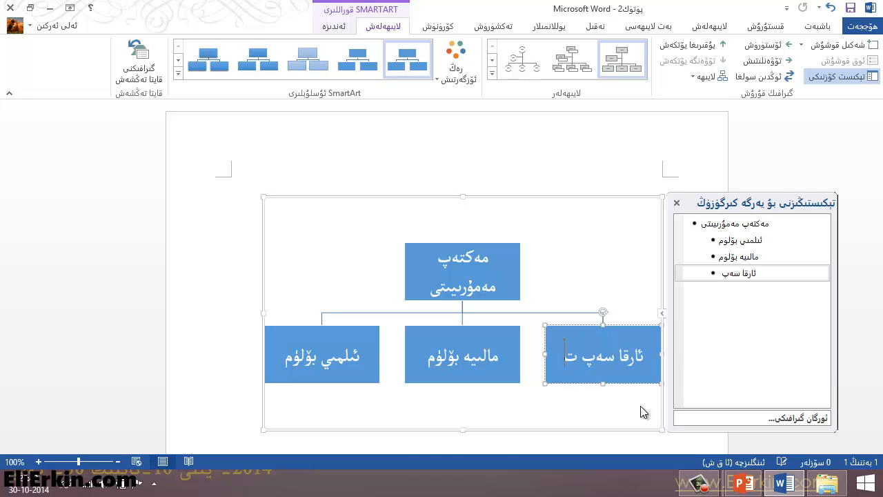
pyautogui.write('ەمىنا')
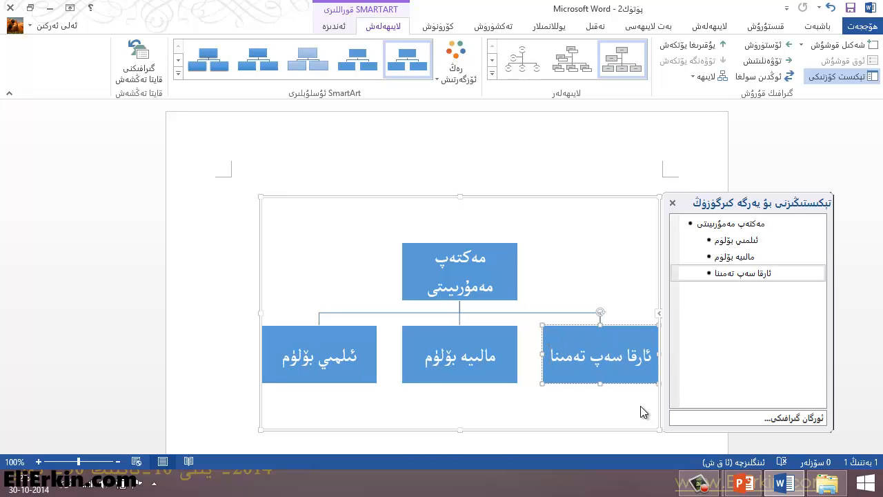
pyautogui.write('ت بۆل')
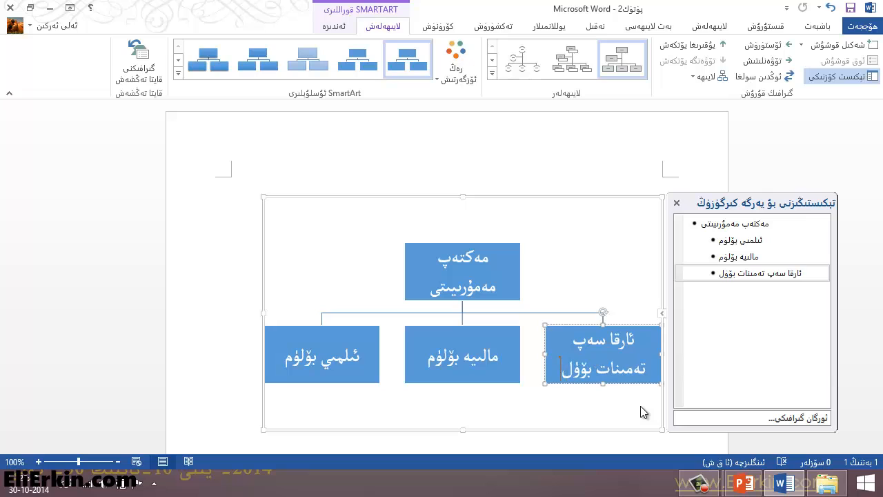
pyautogui.write('ۈم')
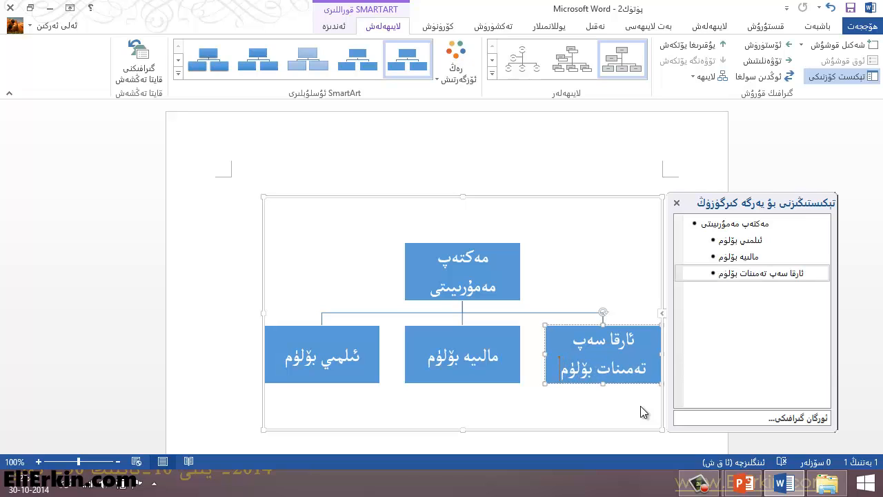
pyautogui.click(496, 280)
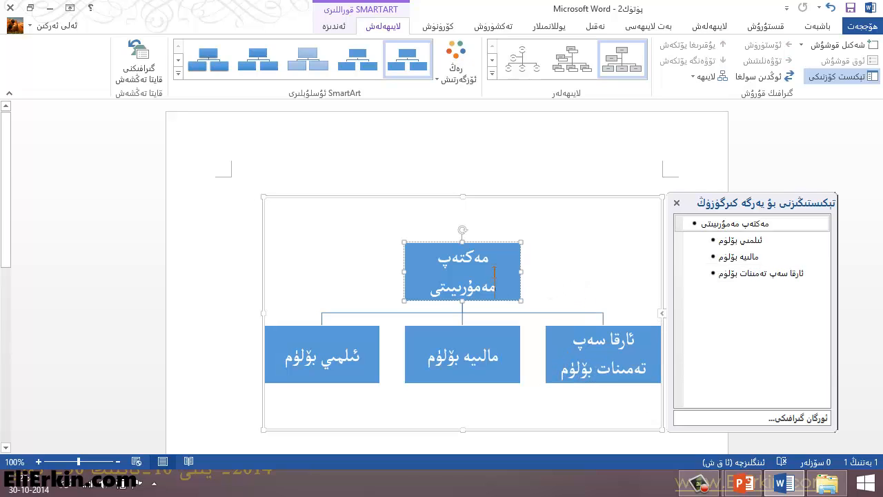
pyautogui.click(485, 242)
pyautogui.click(358, 366)
pyautogui.click(405, 386)
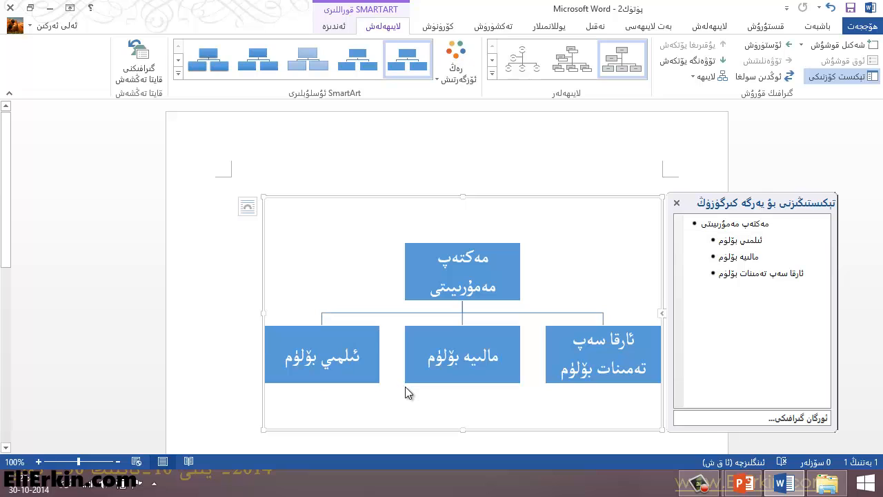
pyautogui.scroll(-1, 436, 386)
pyautogui.click(350, 297)
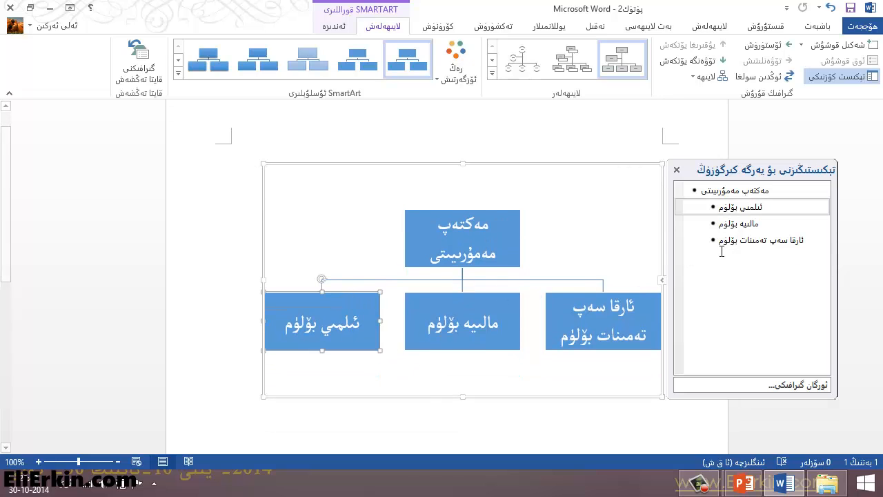
# Try adding an empty item after "ئارقا سەپ تەمىنات بۆلۈم", promote it to the top level and remove it again
pyautogui.click(748, 241)
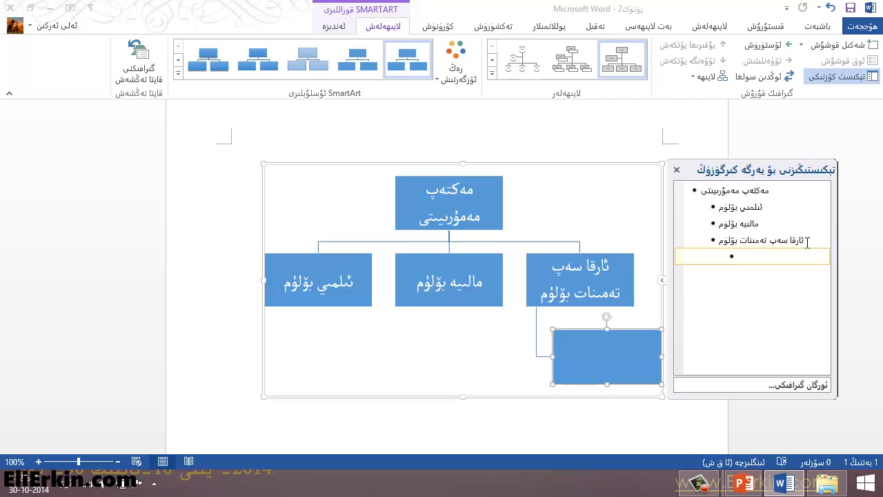
pyautogui.hotkey('shift', 'Tab')
pyautogui.hotkey('shift', 'Tab')
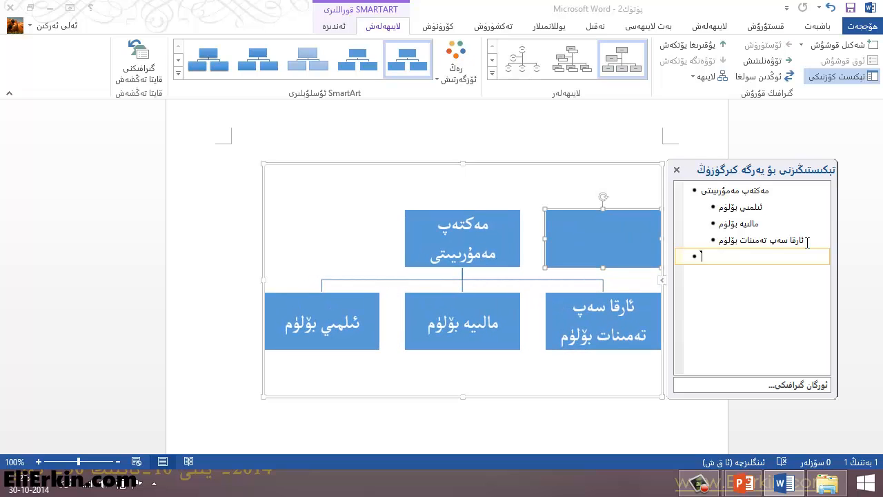
pyautogui.press('BackSpace')
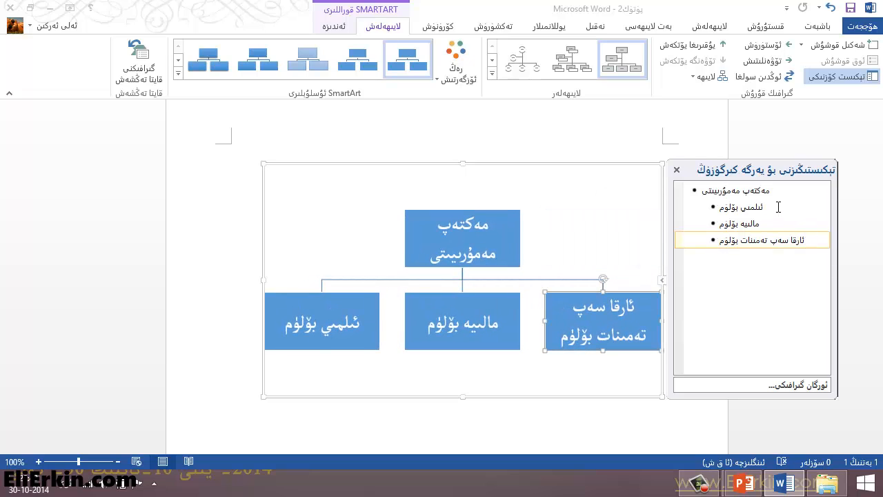
# Add a third-level item under "ئىلمىي بۆلۈم" with the text "ئىجدىمائى پەنلەر ئوقۇتۇش گۇرۇپپىسى"
pyautogui.click(778, 207)
pyautogui.press('Return')
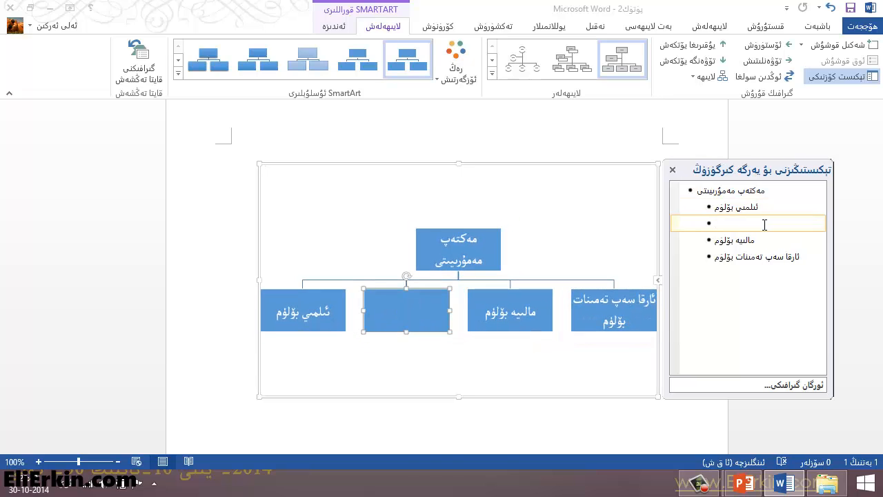
pyautogui.press('Tab')
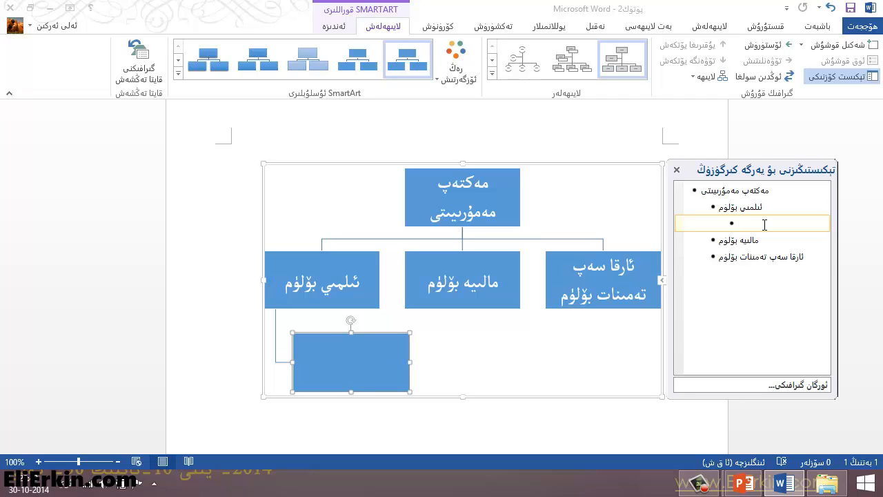
pyautogui.write('ئجدىمائى')
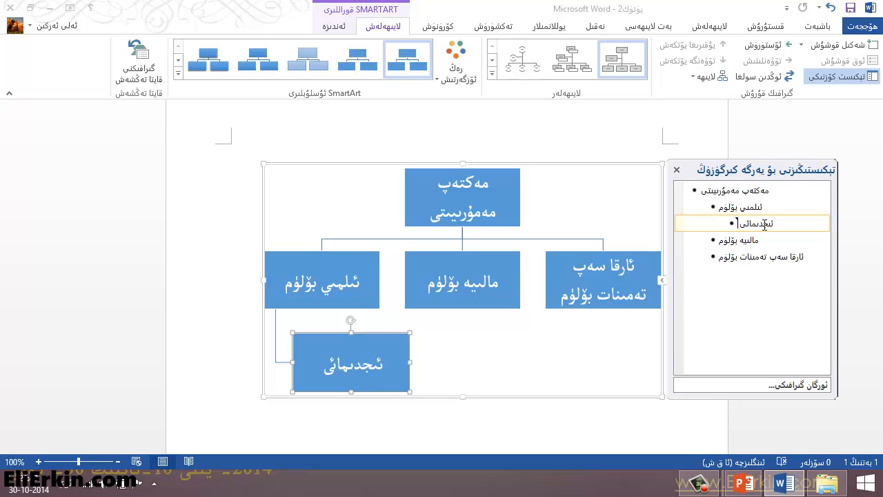
pyautogui.write(' پەنل')
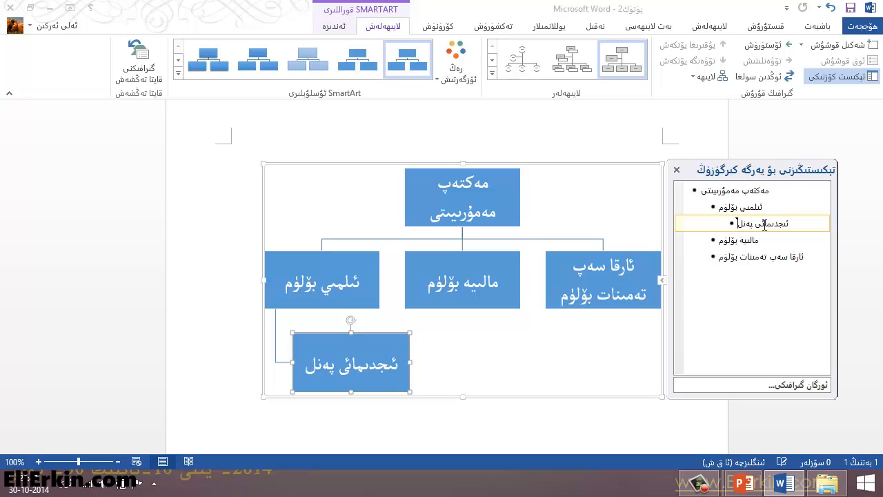
pyautogui.write('ەر ئوقۇتۇش')
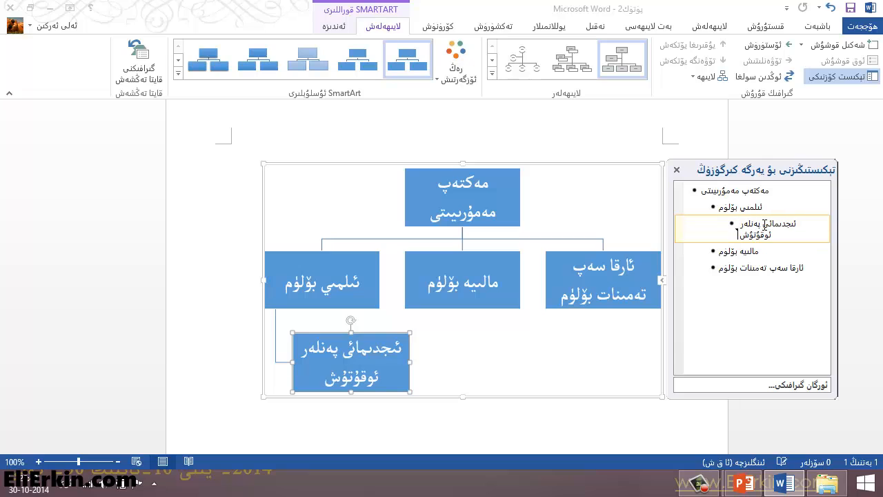
pyautogui.write(' گۇرۇپ')
pyautogui.write('پىسى')
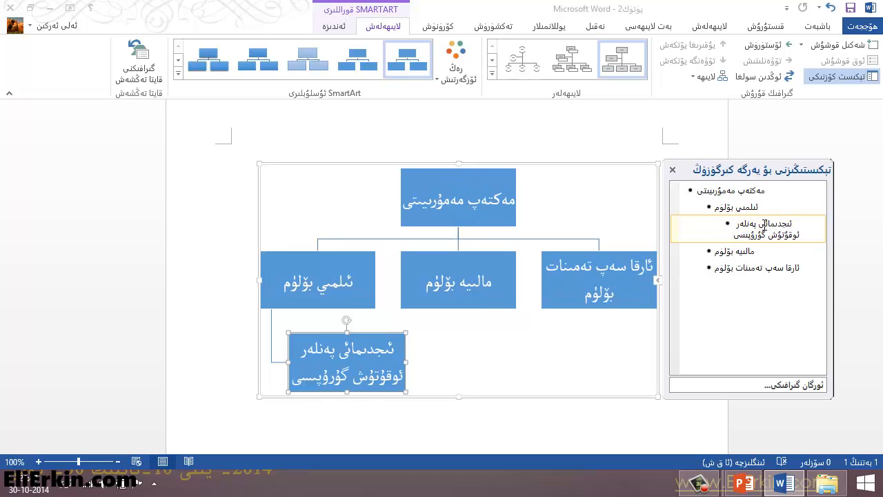
# Add a second third-level item below it with the text "تەبىئى پەنلەر ئوقۇتۇش گۇرۇپپىسى"
pyautogui.press('Return')
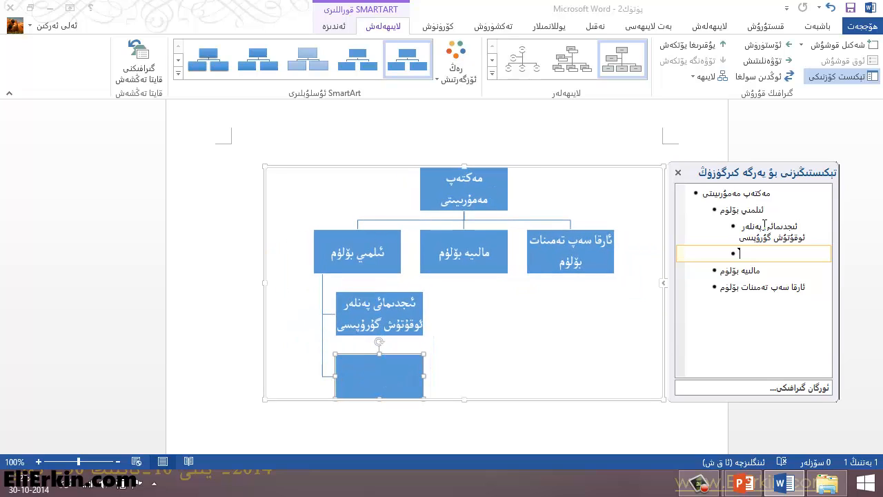
pyautogui.write('تەبىئى پەنل')
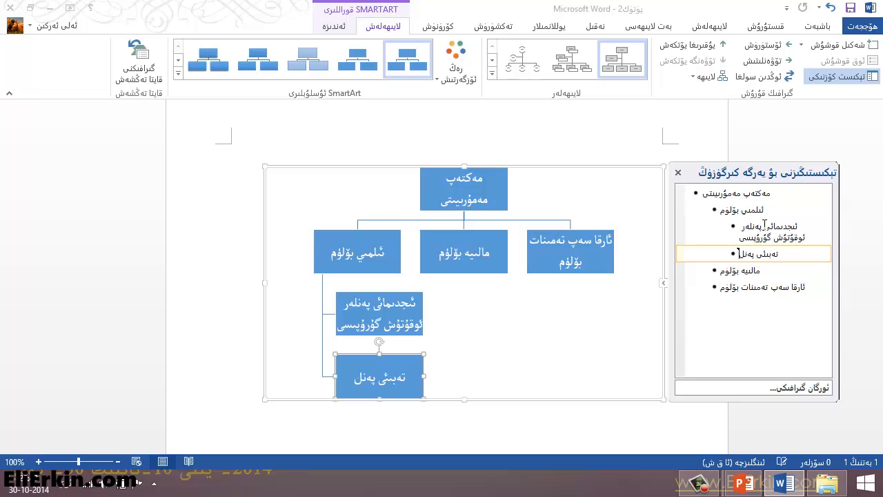
pyautogui.write('ەر ئوقۇتۇش')
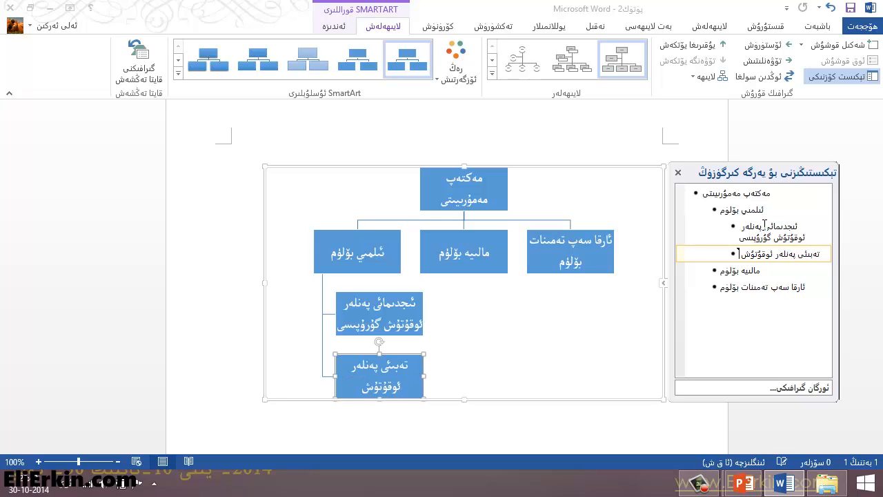
pyautogui.write(' گۇرۇپپىسى')
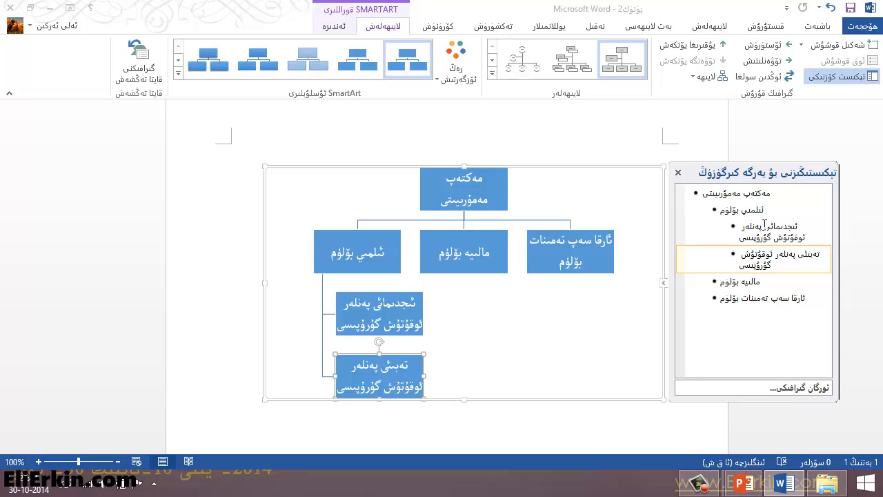
# Add a last third-level item with the text "گۈزەل سەنئەت، تەنتەربىيە ئوقۇتۇش گۇرۇپپىسى"
pyautogui.press('Return')
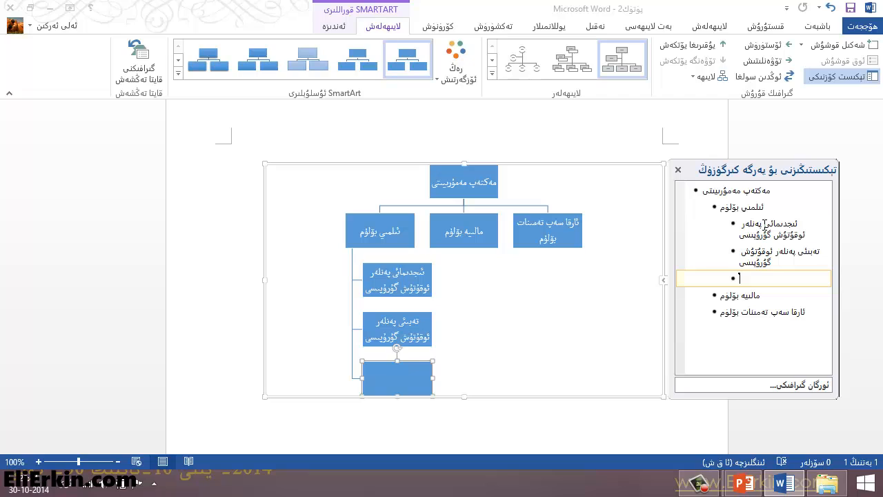
pyautogui.write('گۈزەل سەنئەت، تە')
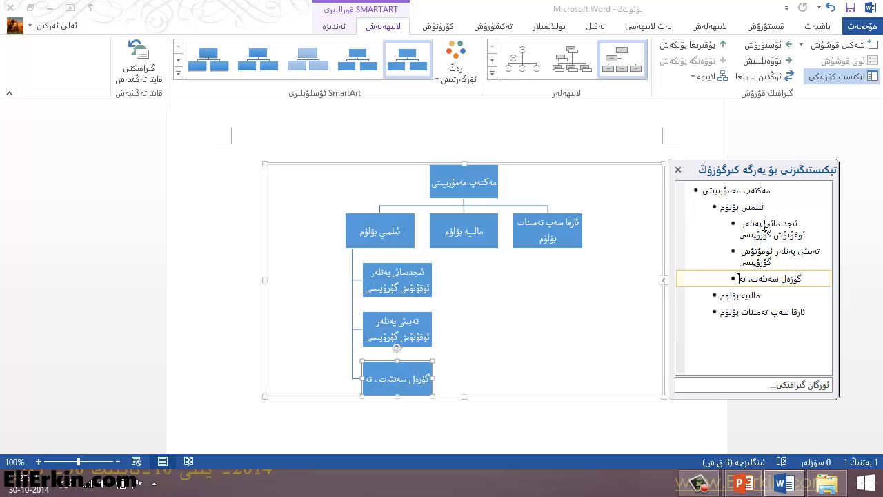
pyautogui.write('نتەربىيە')
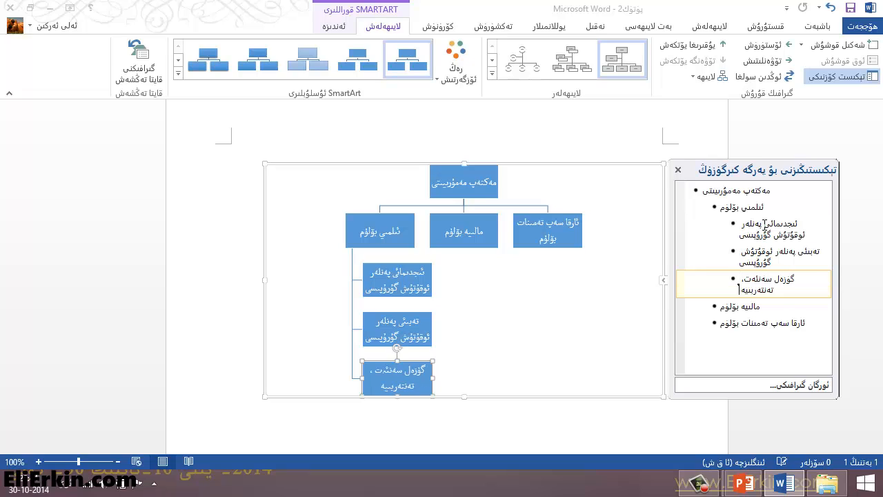
pyautogui.write(' ئوقۇتۇش')
pyautogui.write('گ')
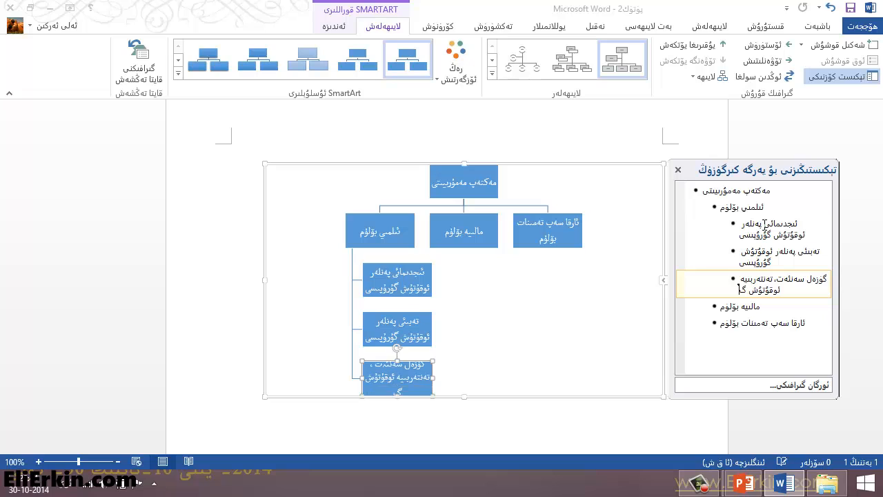
pyautogui.write('ۇرۇپپىسى')
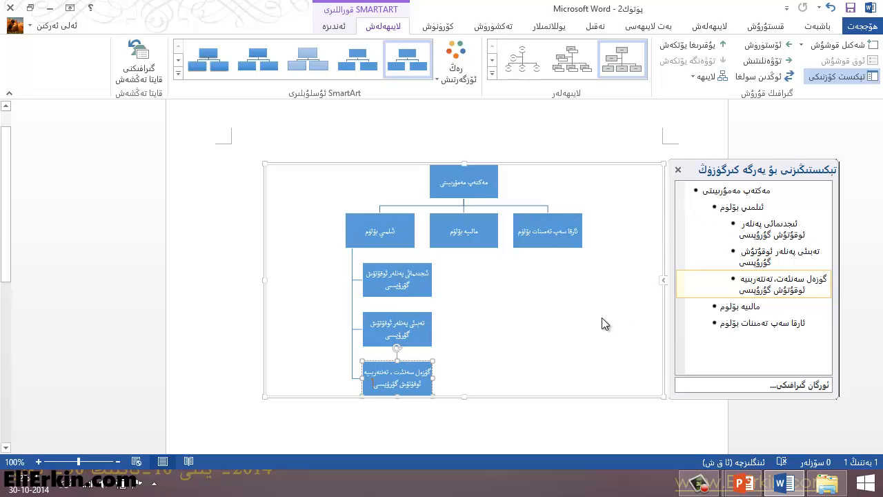
pyautogui.click(398, 240)
pyautogui.click(397, 262)
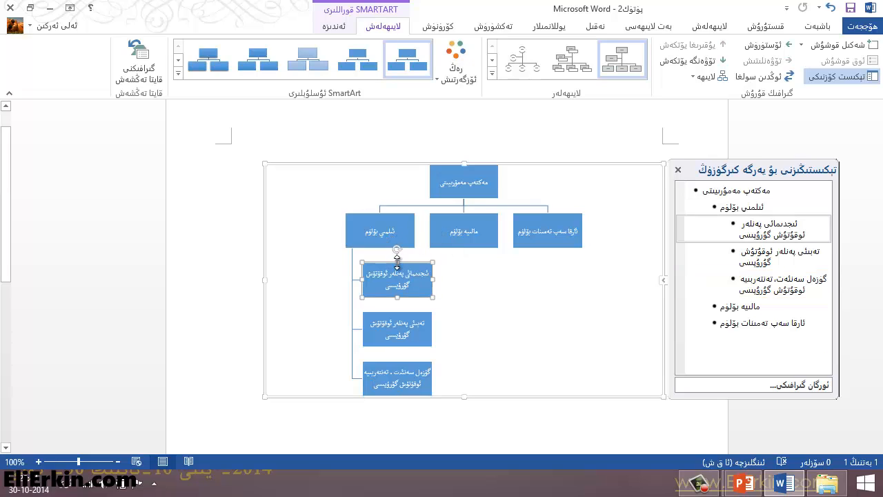
pyautogui.click(384, 235)
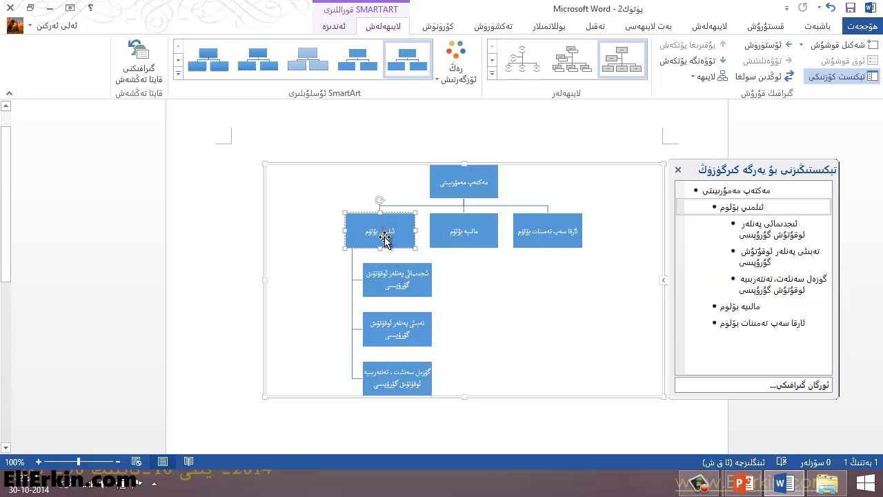
pyautogui.click(400, 283)
pyautogui.click(398, 321)
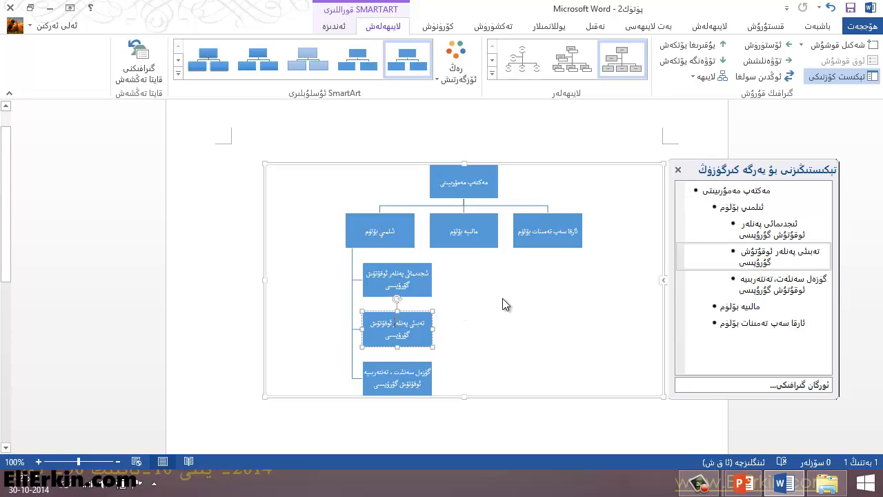
# Set the font of all the chart's boxes to ALKATIP Tor
pyautogui.click(510, 300)
pyautogui.scroll(1, 518, 304)
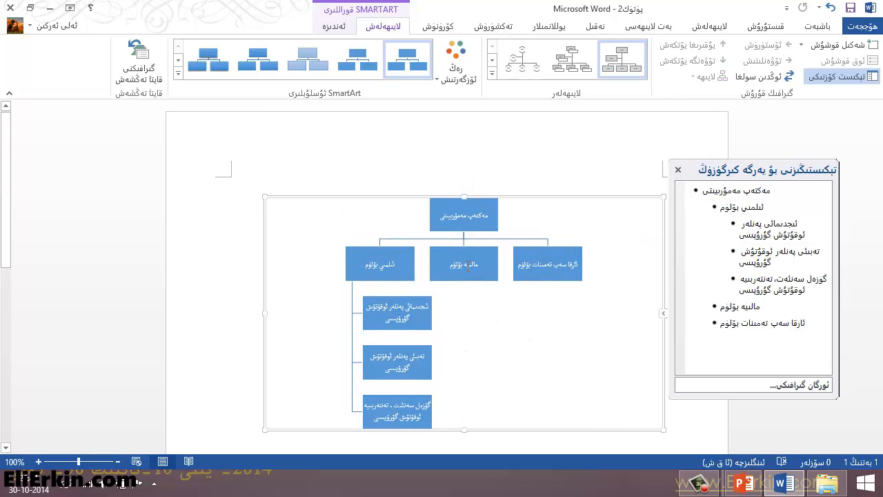
pyautogui.hotkey('ctrl', 'a')
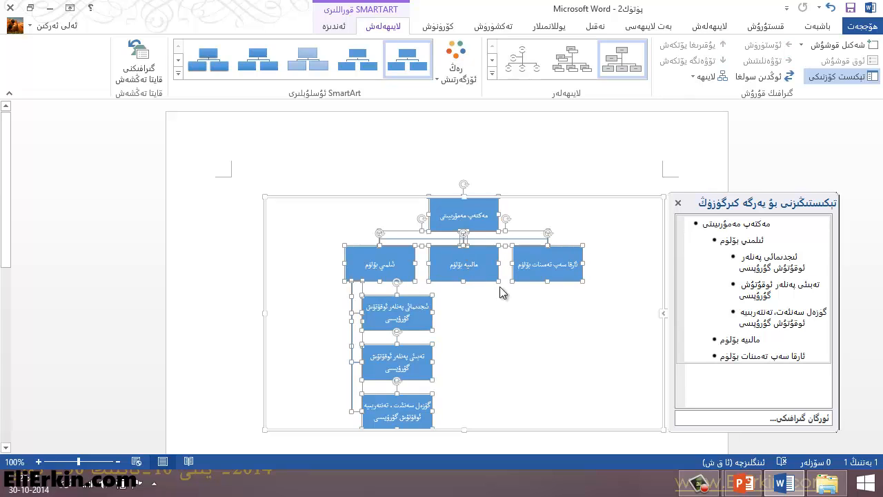
pyautogui.click(819, 31)
pyautogui.click(749, 51)
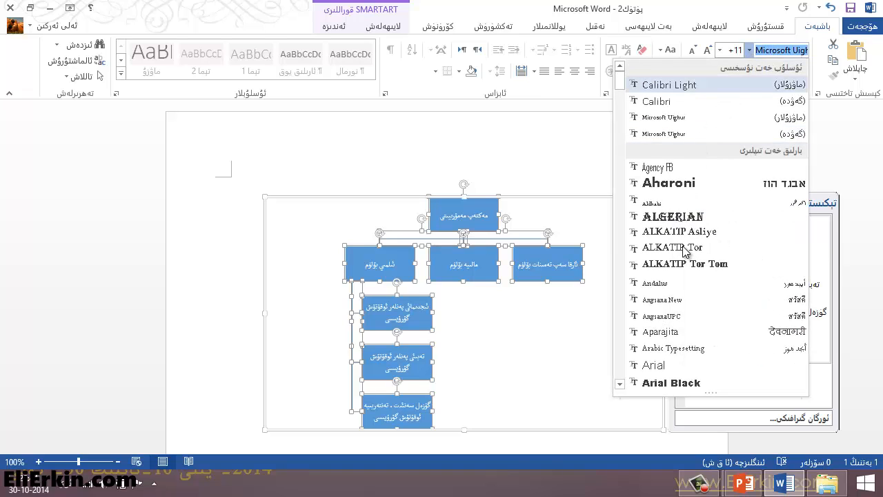
pyautogui.click(682, 247)
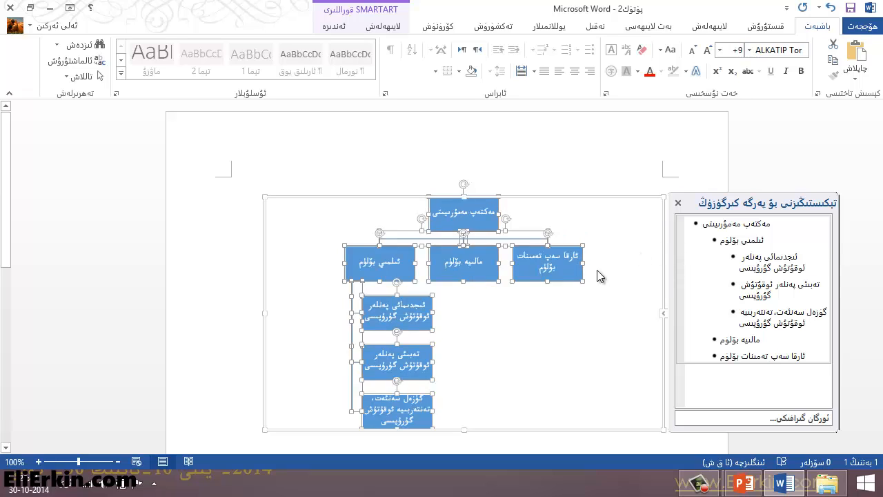
pyautogui.click(490, 302)
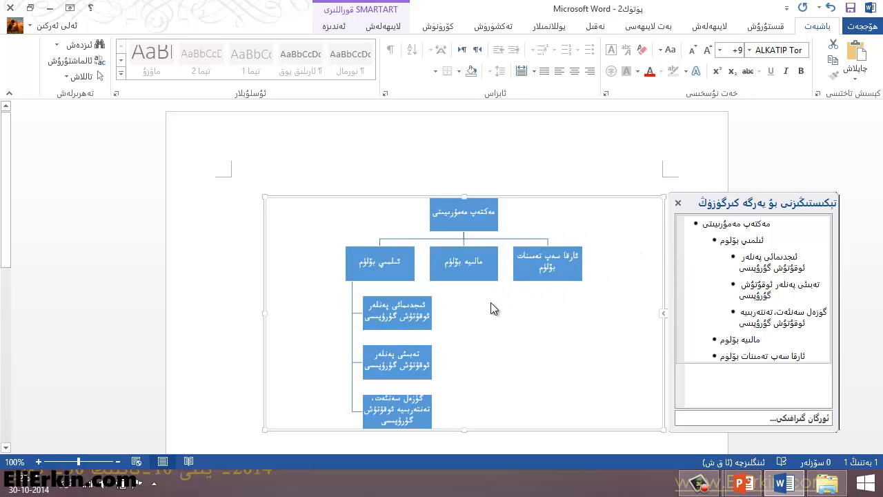
# Try the shadowed gradient SmartArt style and apply the flatter gradient style beside it to the whole chart
pyautogui.click(461, 226)
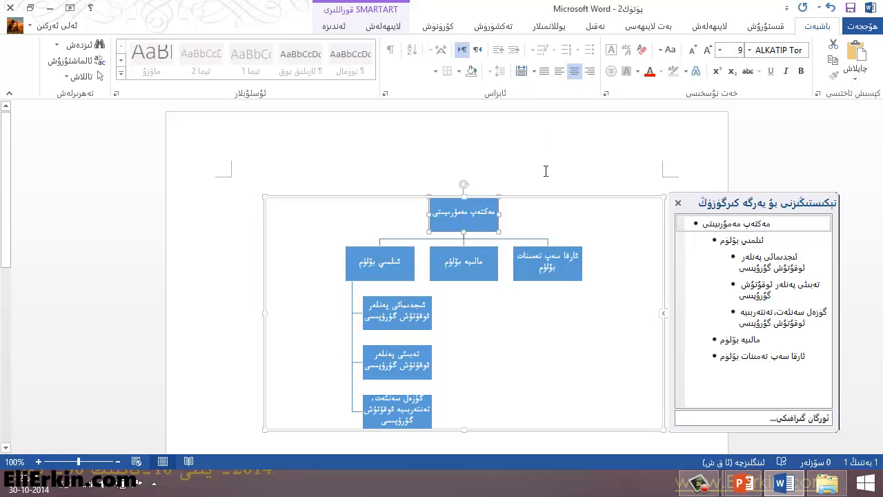
pyautogui.click(492, 205)
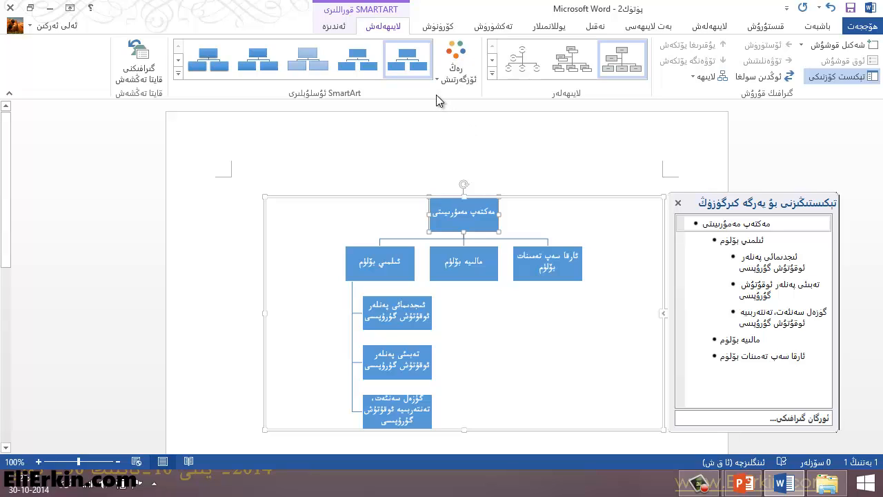
pyautogui.click(194, 66)
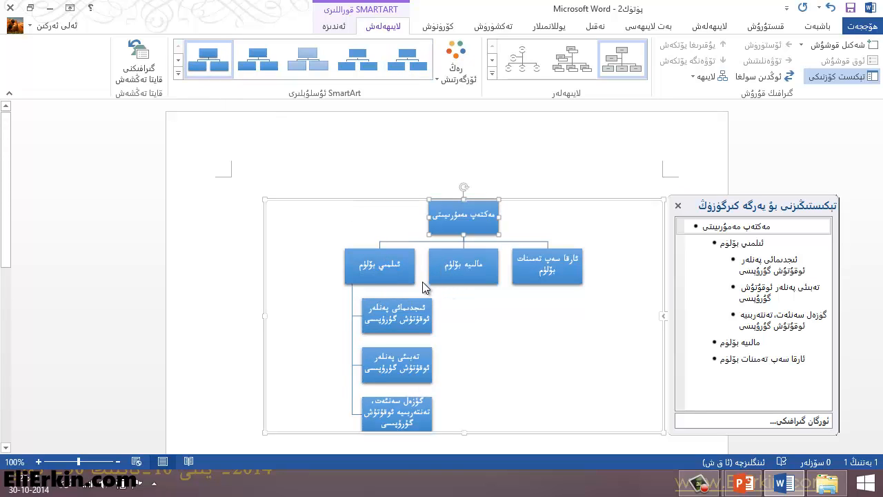
pyautogui.click(179, 74)
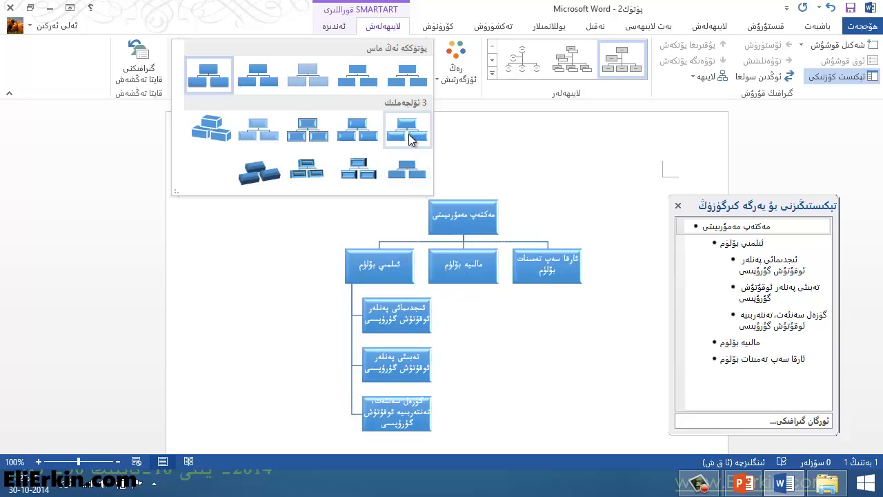
pyautogui.click(253, 92)
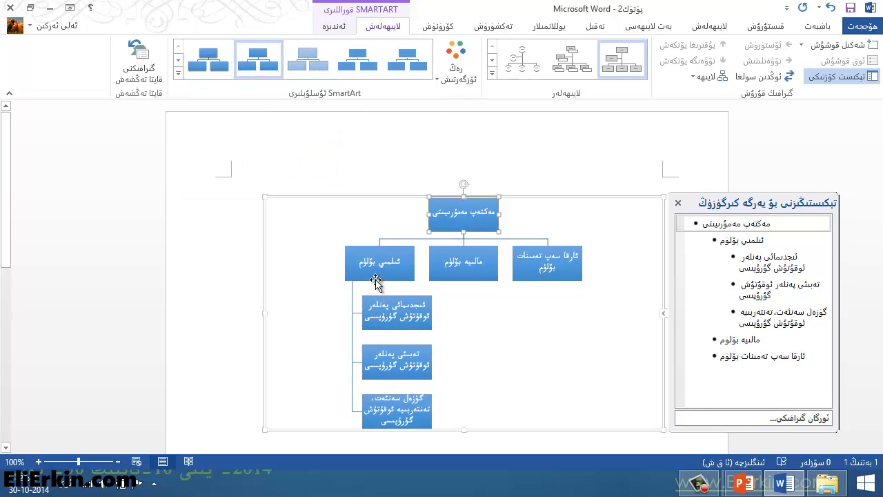
# Recolor the chart with the colorful scheme that has a yellow top level and a green second level
pyautogui.click(401, 306)
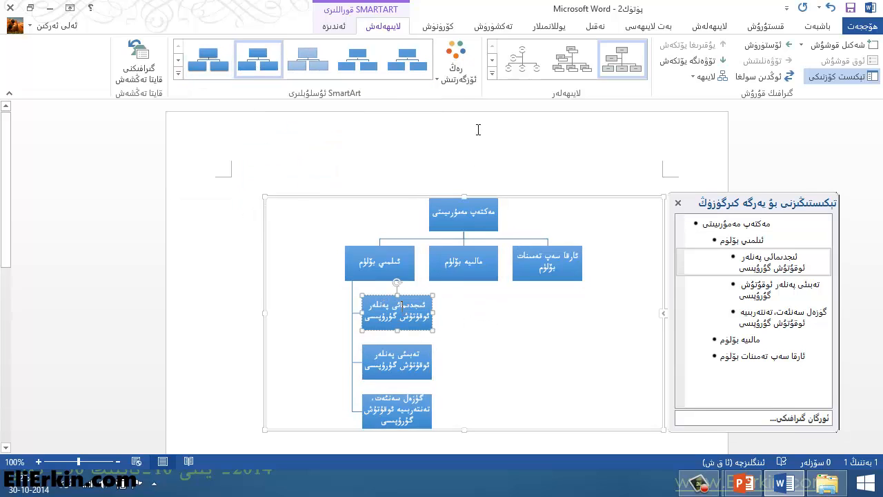
pyautogui.click(437, 80)
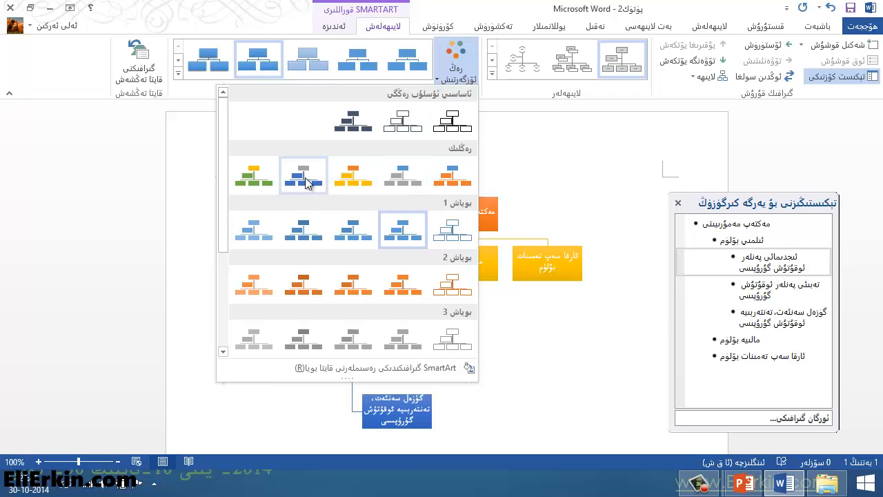
pyautogui.click(271, 180)
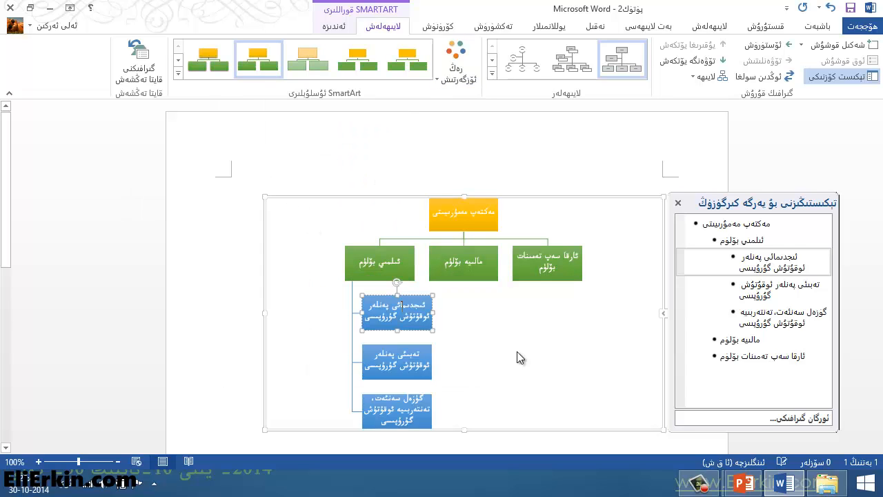
pyautogui.scroll(-3, 473, 343)
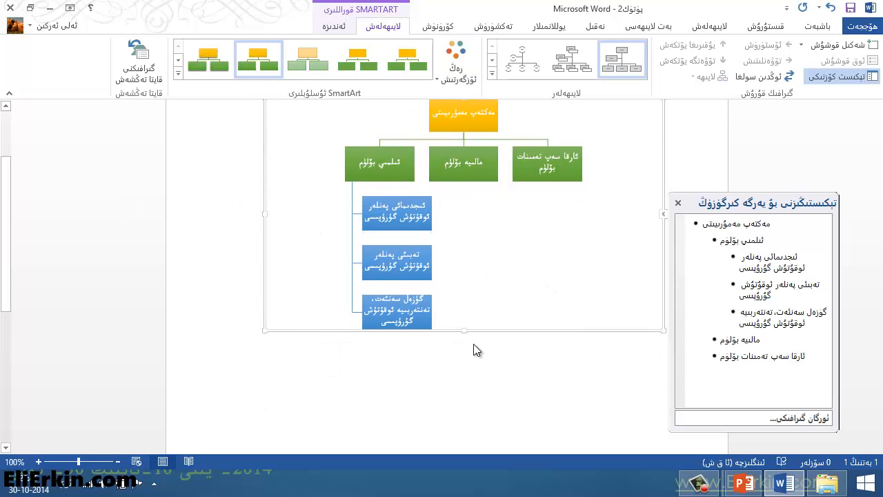